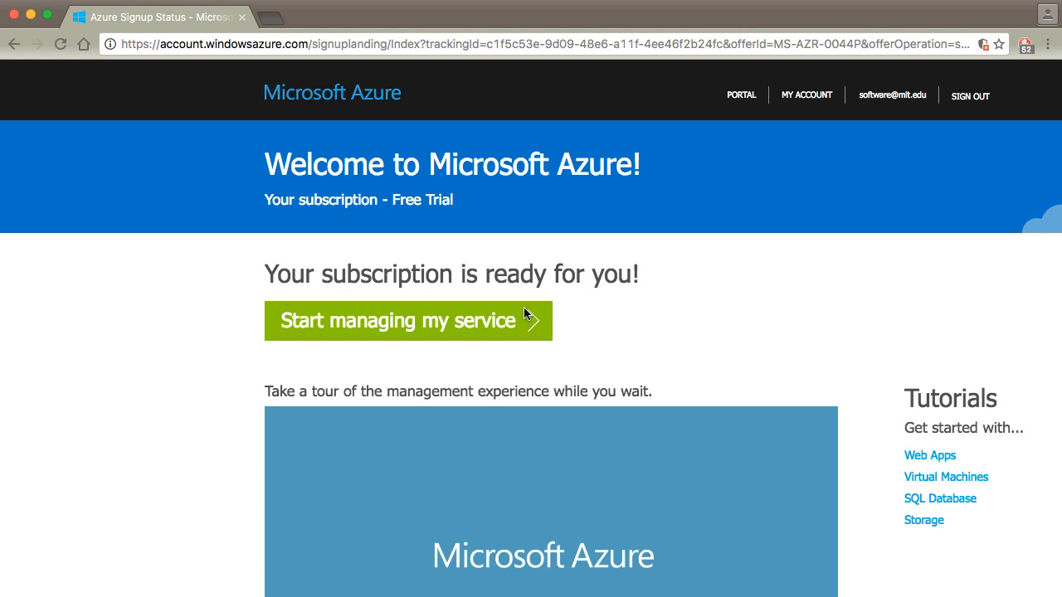
- Open the Azure portal, go to virtual machines and start adding a new one from the marketplace
{"action": "left_click", "coordinate": [478, 324]}
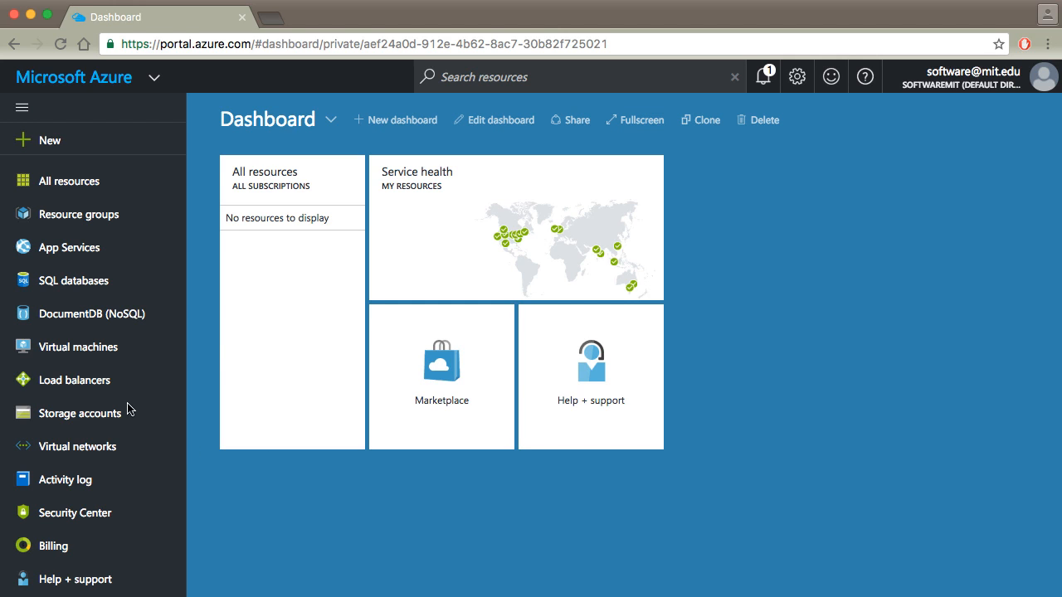
{"action": "left_click", "coordinate": [94, 352]}
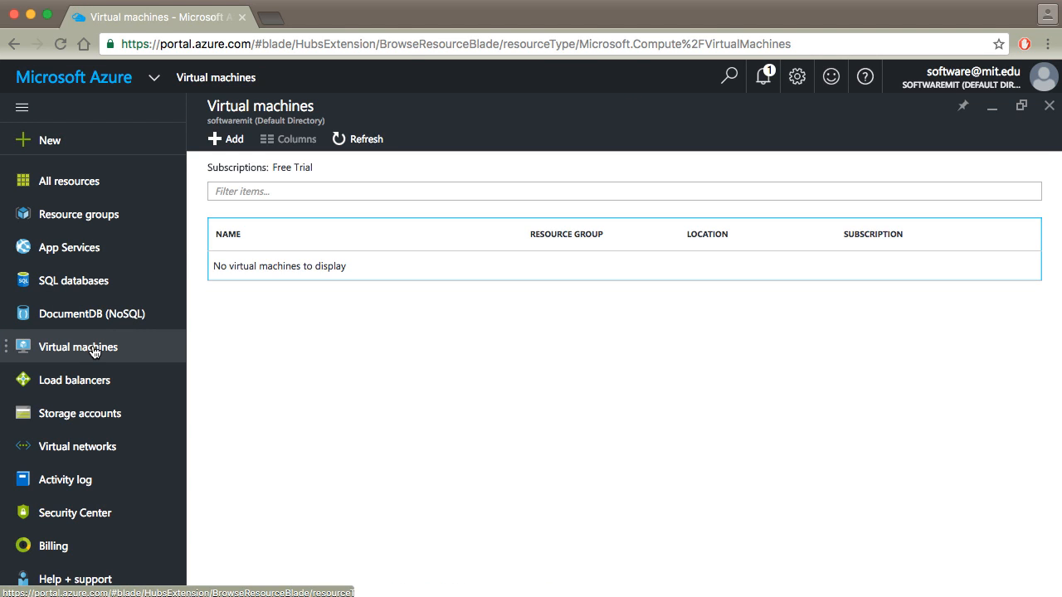
{"action": "left_click", "coordinate": [216, 139]}
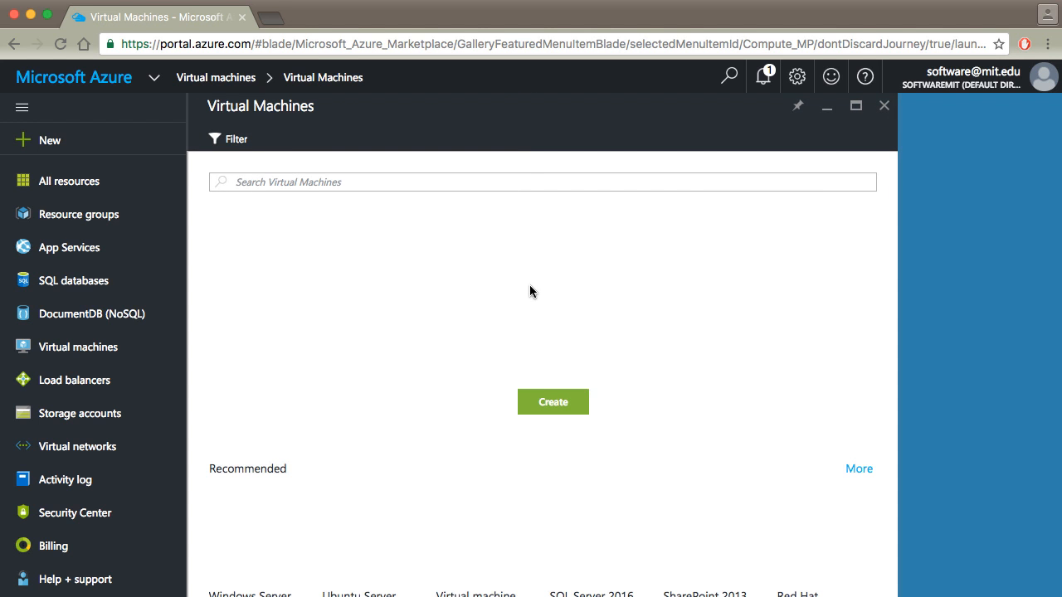
{"action": "scroll", "coordinate": [718, 367], "scroll_direction": "down", "scroll_amount": 5}
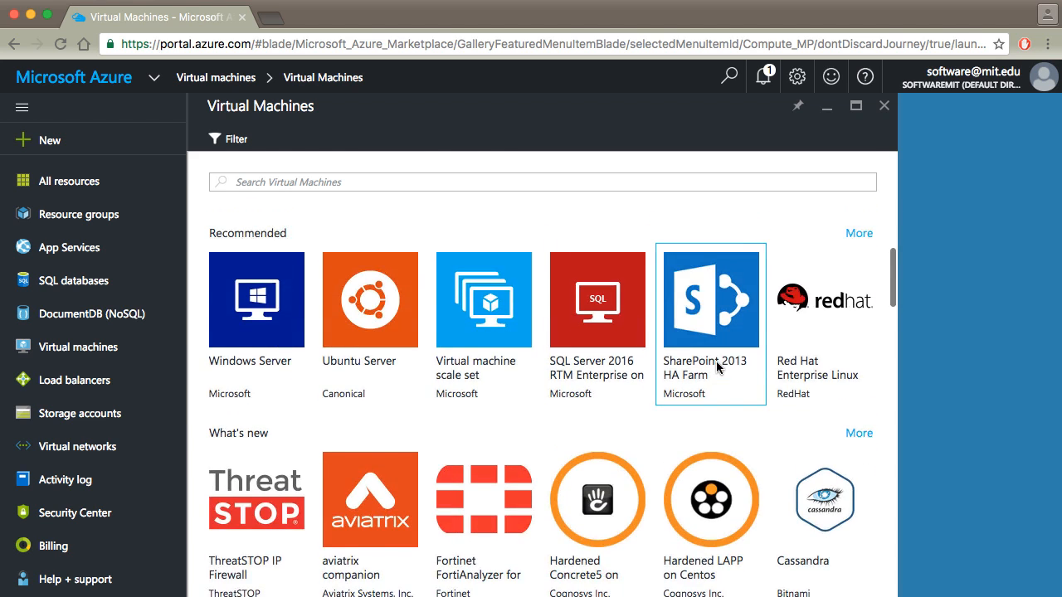
{"action": "scroll", "coordinate": [718, 301], "scroll_direction": "up", "scroll_amount": 5}
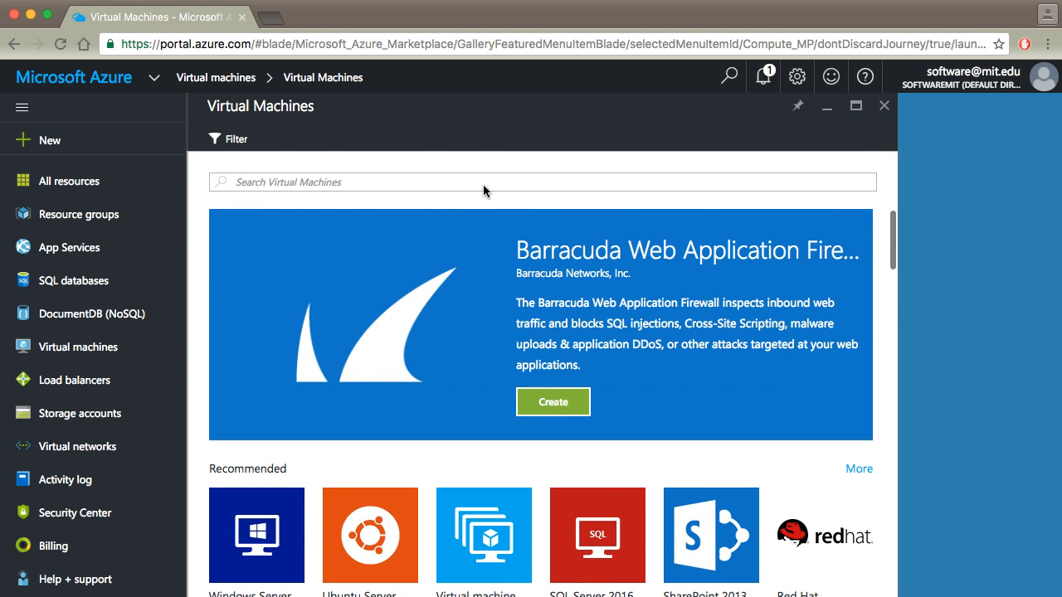
- Try to create a Windows 10 Enterprise N (x64) virtual machine found by searching the marketplace for windows 10
{"action": "left_click", "coordinate": [484, 182]}
{"action": "type", "text": "wind"}
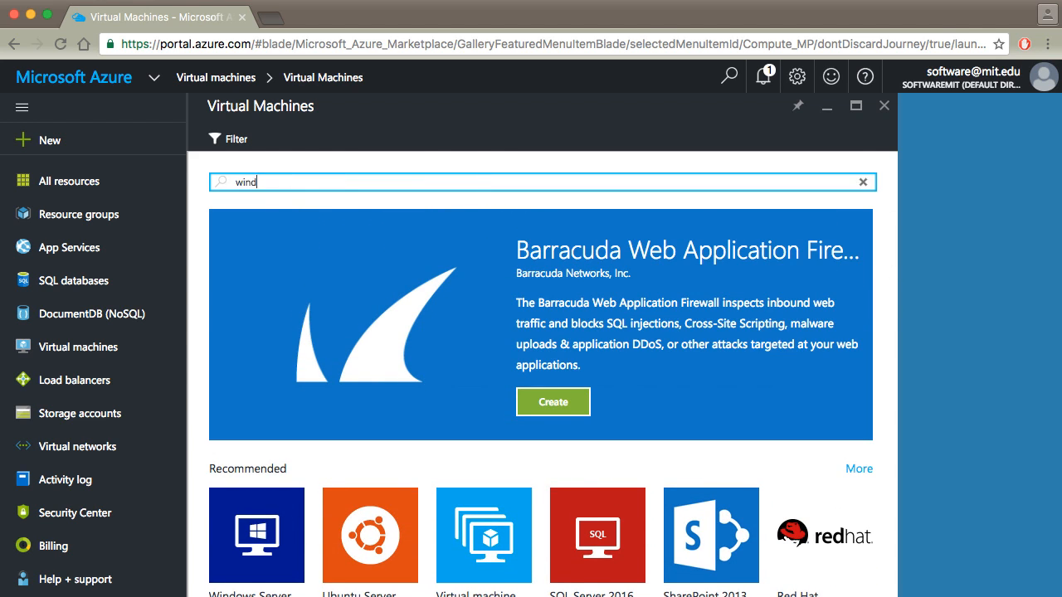
{"action": "type", "text": "ows 10"}
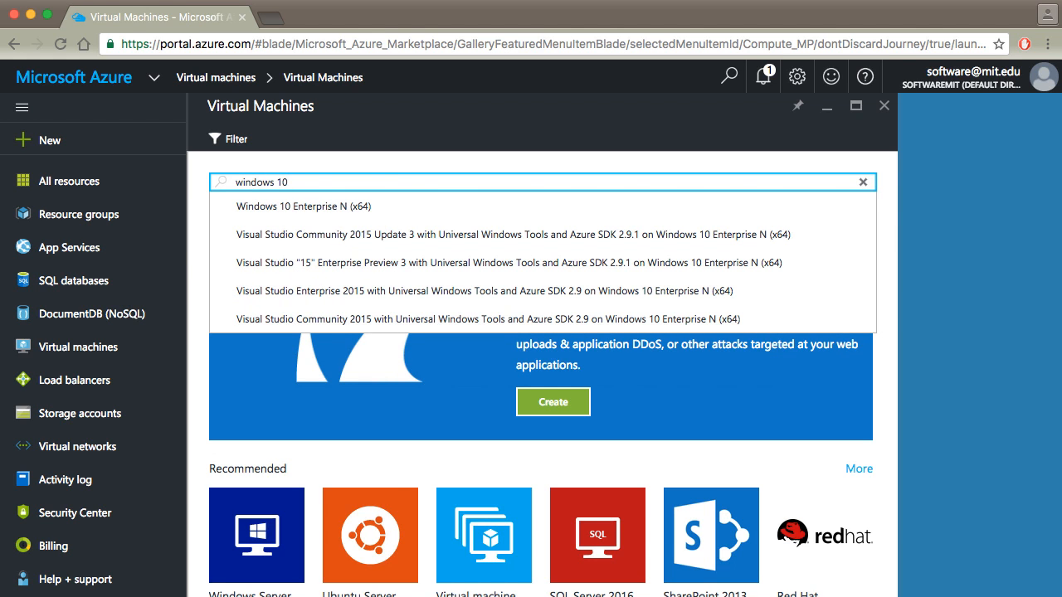
{"action": "key", "text": "Down"}
{"action": "key", "text": "Return"}
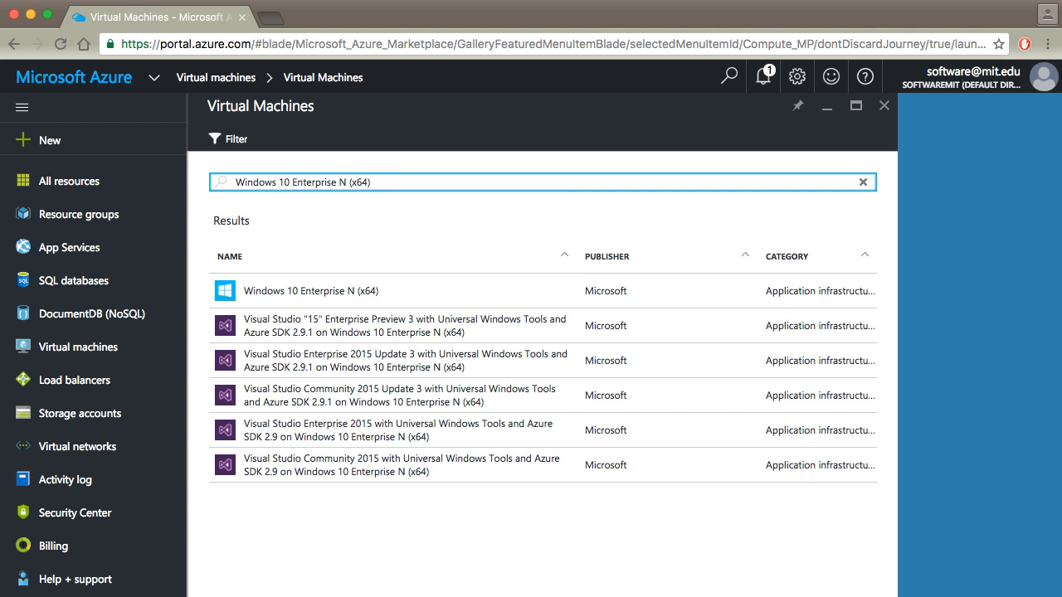
{"action": "left_click", "coordinate": [358, 295]}
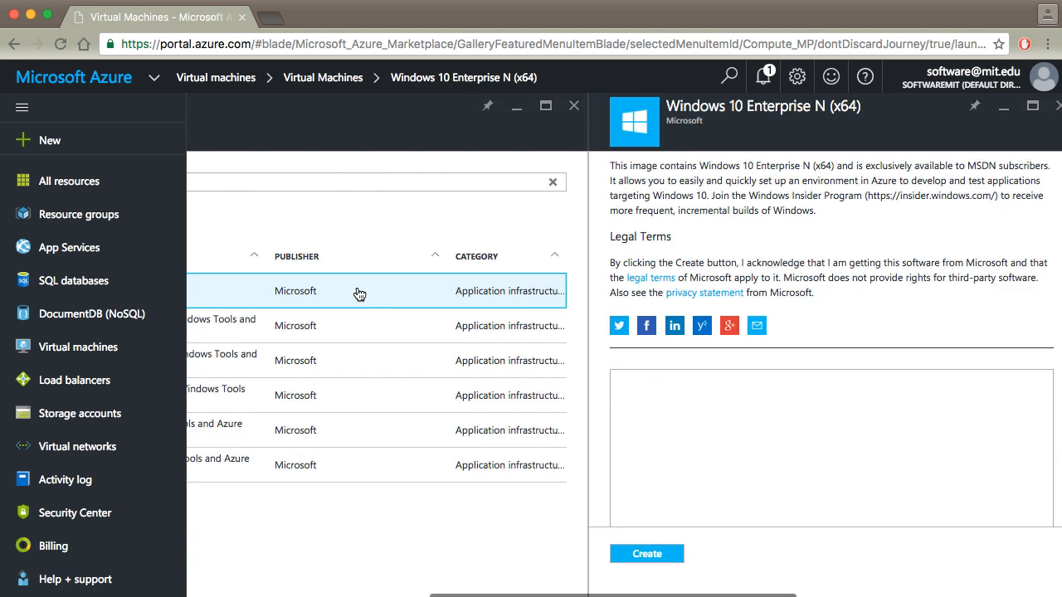
{"action": "scroll", "coordinate": [735, 397], "scroll_direction": "down", "scroll_amount": 2}
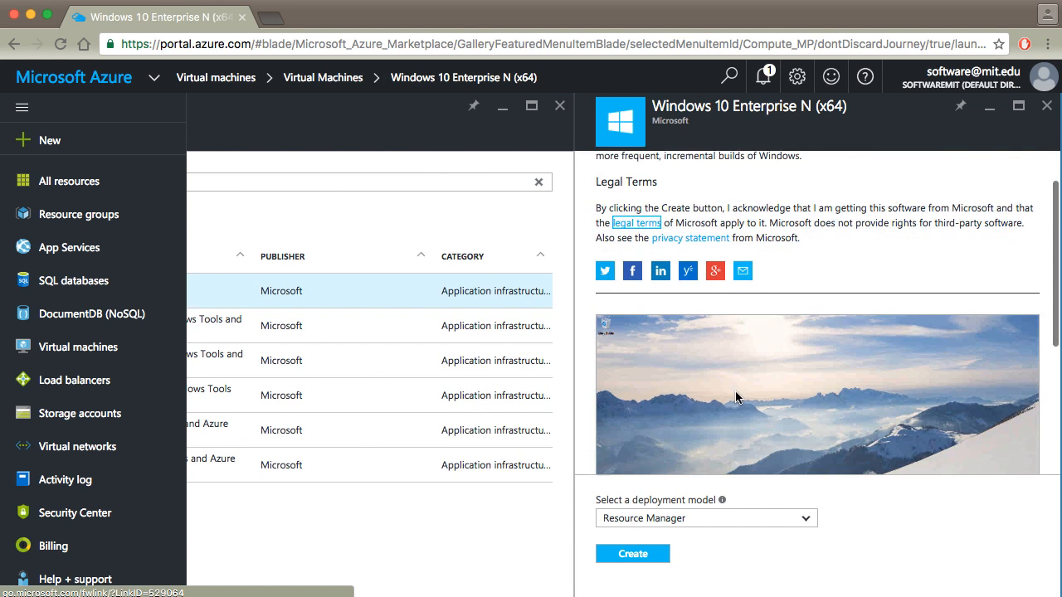
{"action": "scroll", "coordinate": [930, 344], "scroll_direction": "up", "scroll_amount": 2}
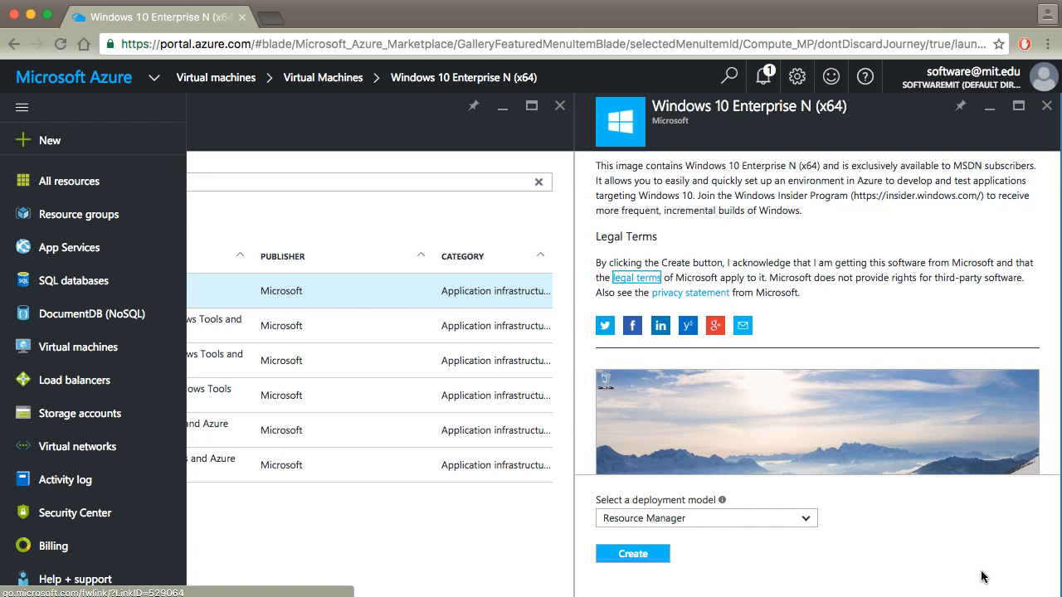
{"action": "left_click", "coordinate": [643, 555]}
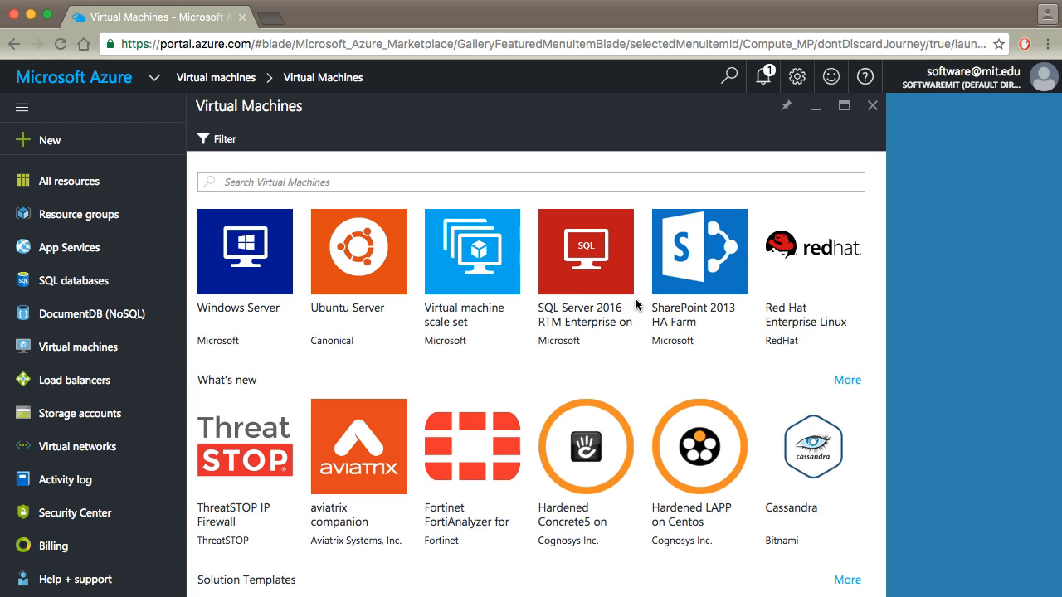
- Start creating an Ubuntu Server 16.04 LTS virtual machine with the Resource Manager deployment model
{"action": "left_click", "coordinate": [344, 285]}
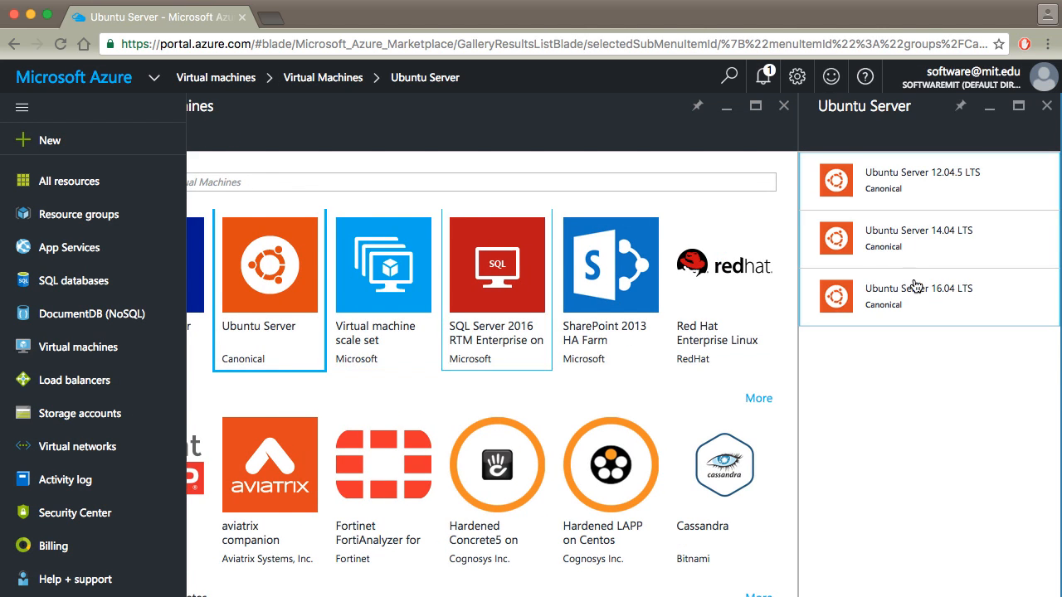
{"action": "left_click", "coordinate": [908, 288]}
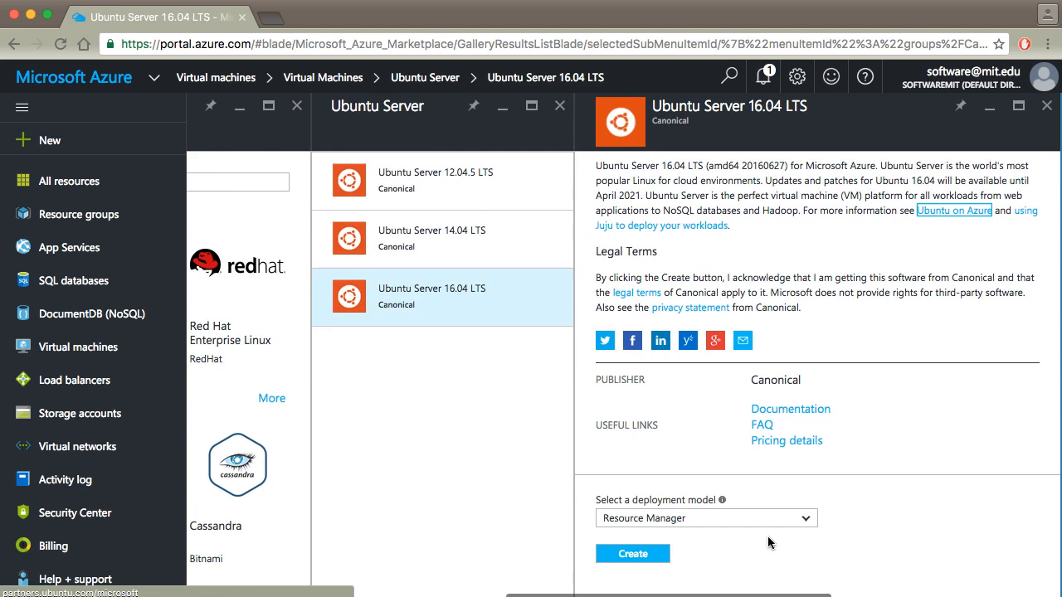
{"action": "left_click", "coordinate": [632, 555]}
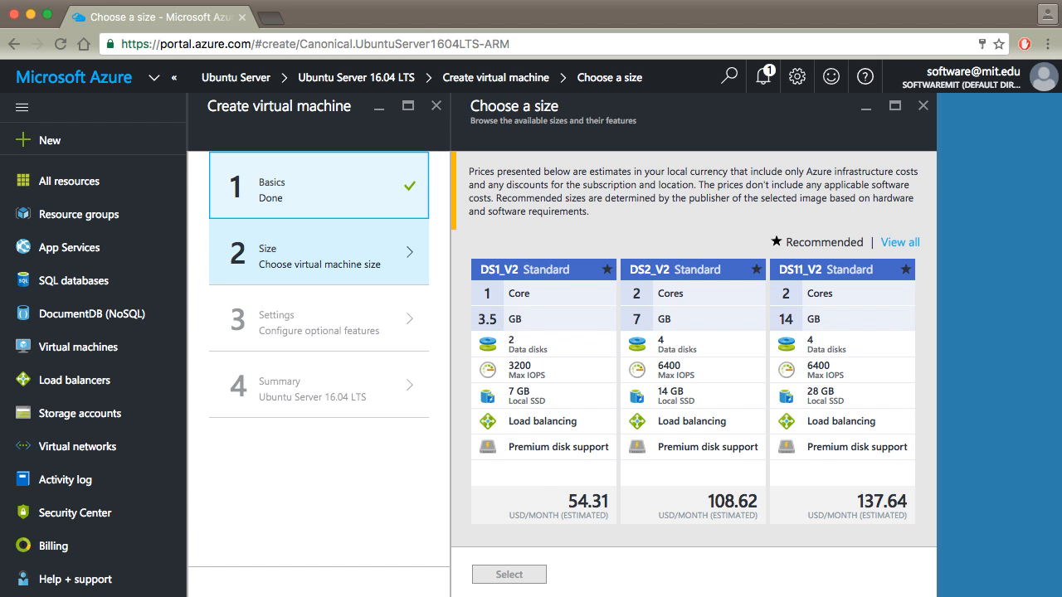
- Choose the DS1_V2 Standard size for the virtual machine
{"action": "left_click", "coordinate": [562, 347]}
{"action": "left_click", "coordinate": [532, 574]}
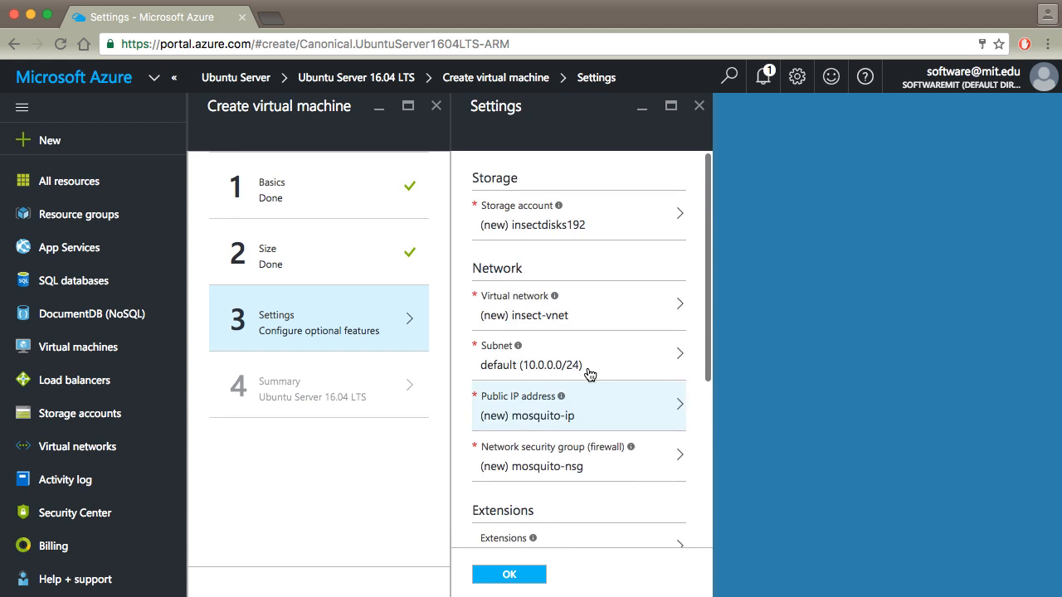
- Accept the default optional settings and confirm the summary to deploy the virtual machine
{"action": "scroll", "coordinate": [586, 373], "scroll_direction": "down", "scroll_amount": 5}
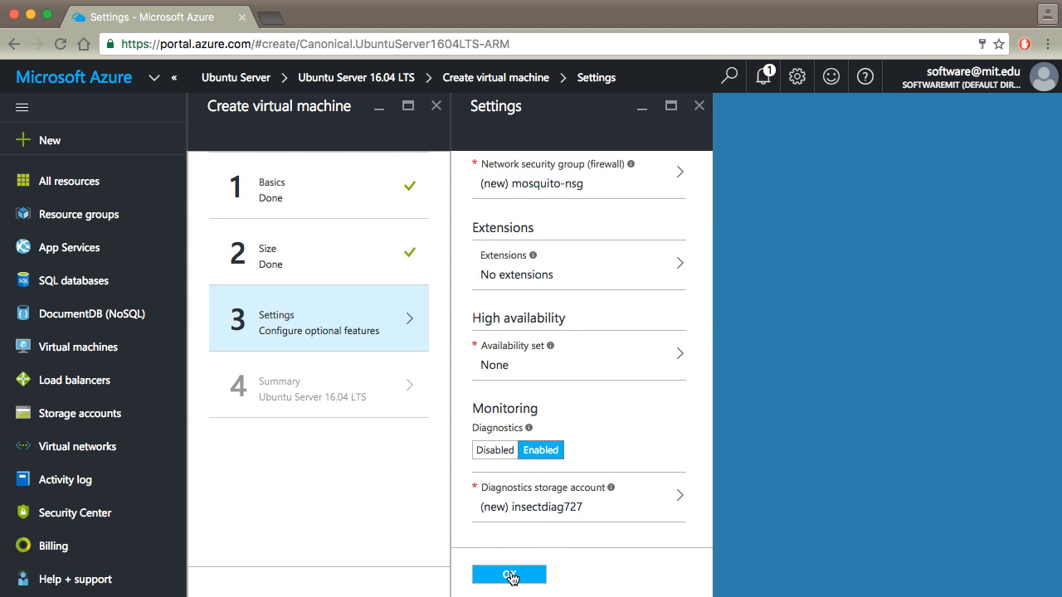
{"action": "left_click", "coordinate": [509, 575]}
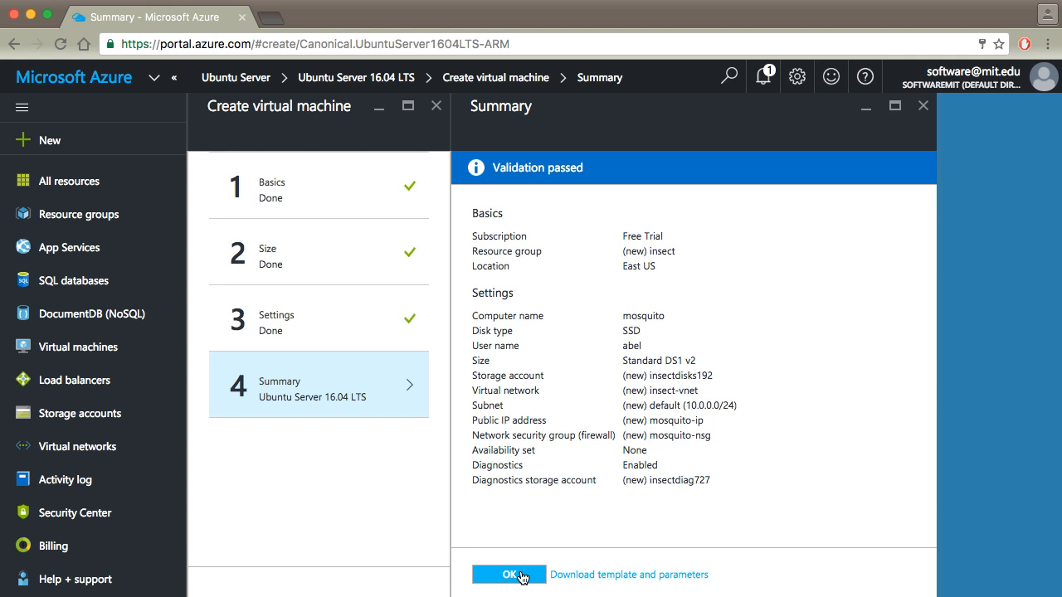
{"action": "left_click", "coordinate": [509, 574]}
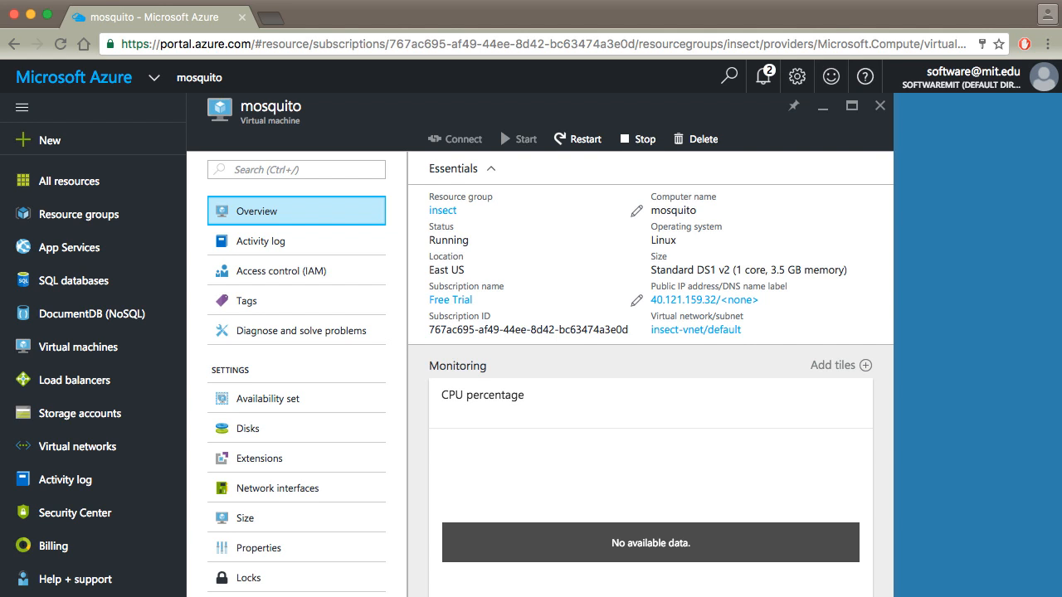
- Select the virtual machine's public IP address in its overview
{"action": "left_click", "coordinate": [651, 282]}
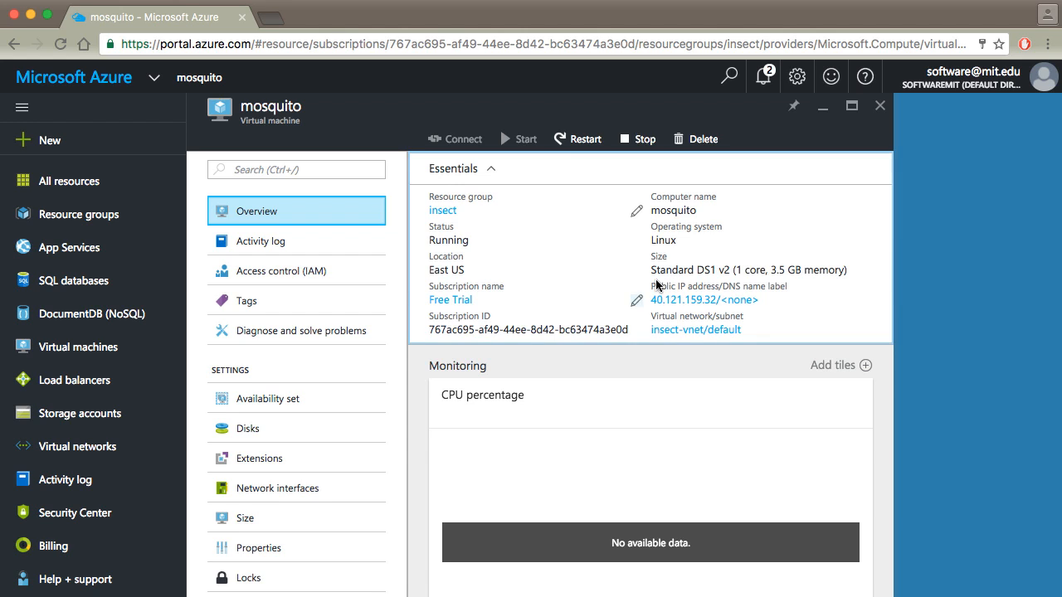
{"action": "left_click_drag", "start_coordinate": [651, 283], "coordinate": [763, 298]}
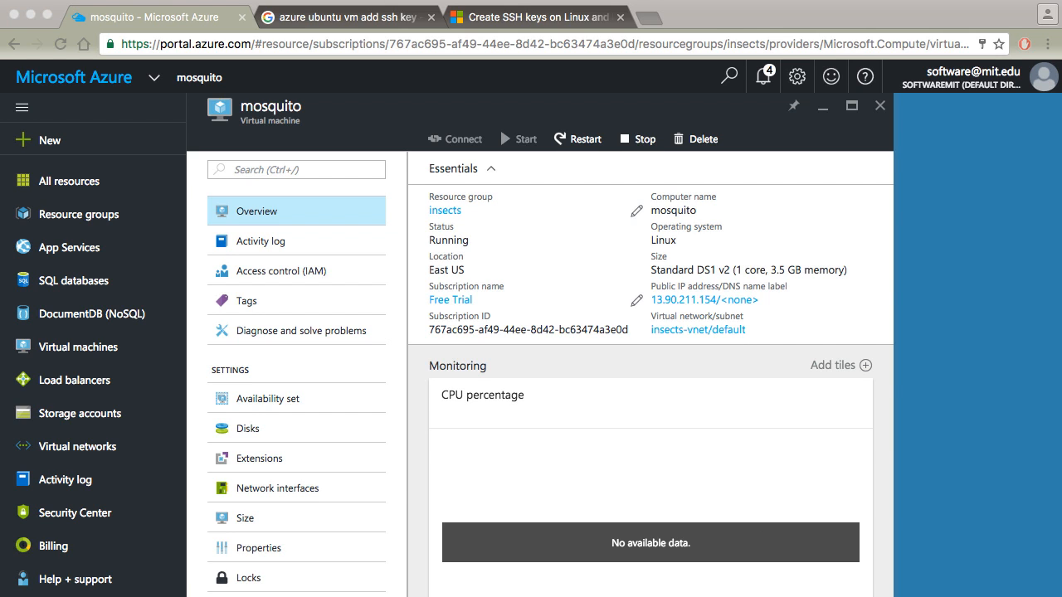
- Connect to the virtual machine over SSH from the terminal using the abel.txt key file and its public IP
{"action": "left_click_drag", "start_coordinate": [797, 200], "coordinate": [785, 143]}
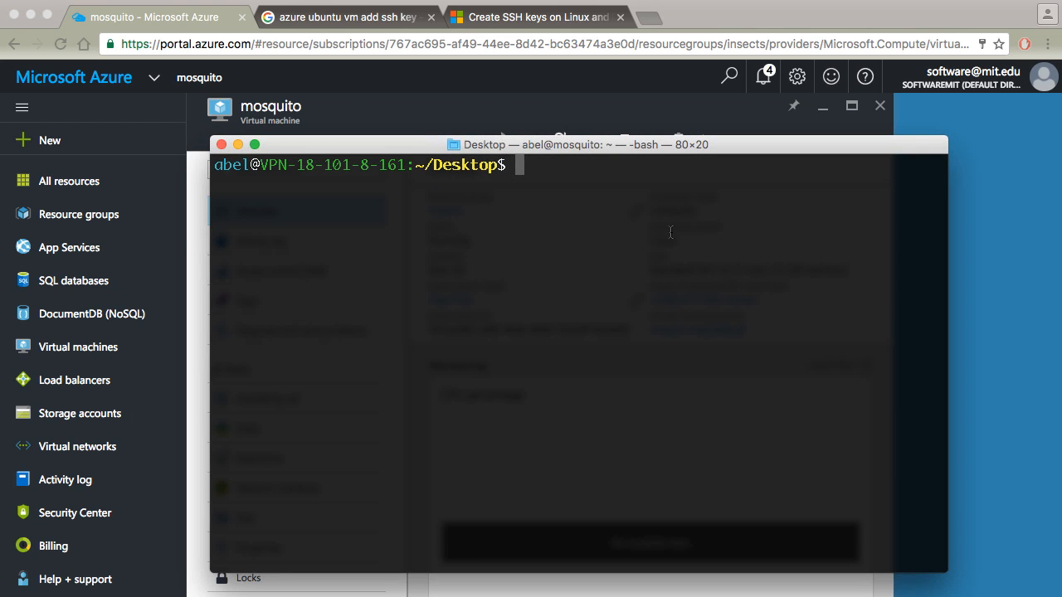
{"action": "key", "text": "Up"}
{"action": "key", "text": "Up"}
{"action": "key", "text": "Up"}
{"action": "key", "text": "Up"}
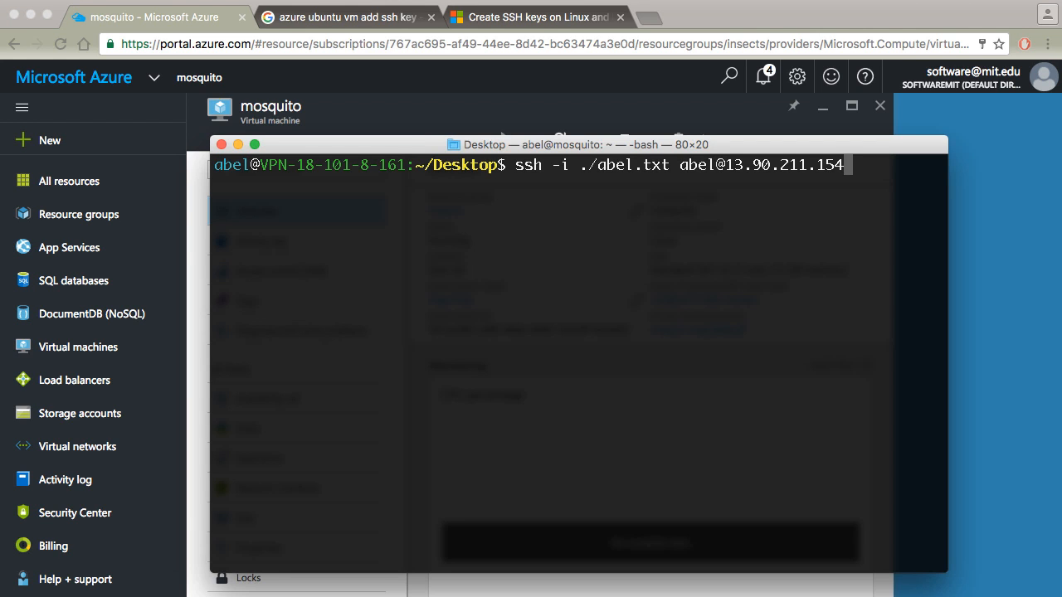
{"action": "key", "text": "Return"}
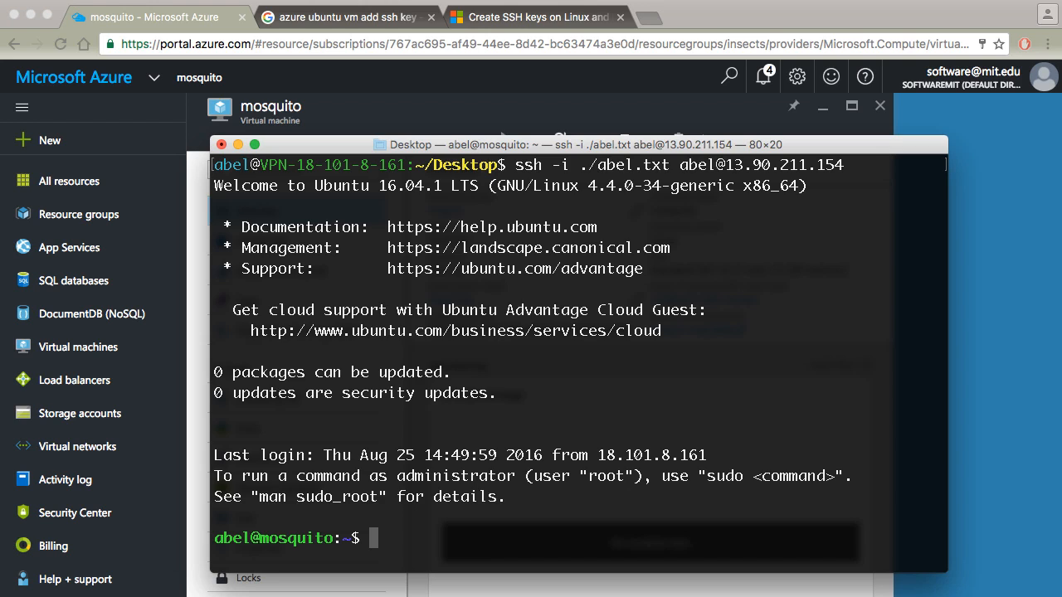
- Run ls -l and pwd on the remote machine
{"action": "type", "text": "ls -l"}
{"action": "key", "text": "Return"}
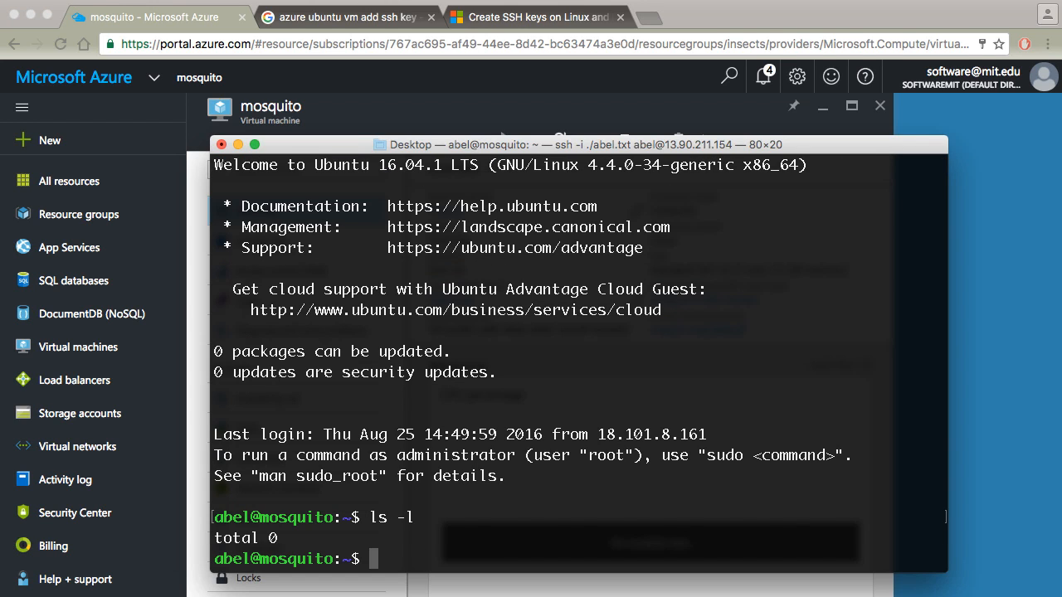
{"action": "type", "text": "pwd"}
{"action": "key", "text": "Return"}
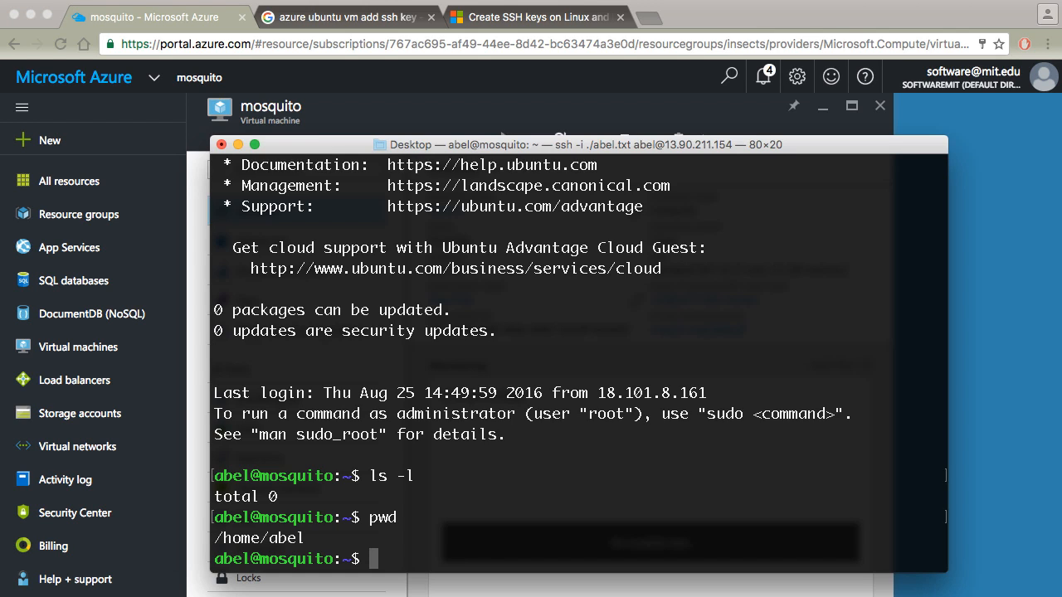